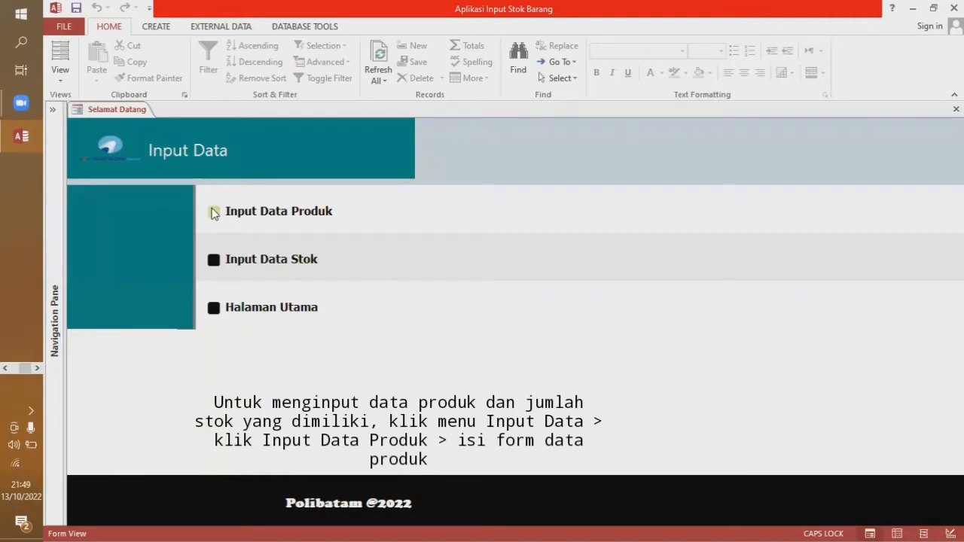
Open the Input Data Produk form and enter P0001 as the product ID
left_click(213, 214)
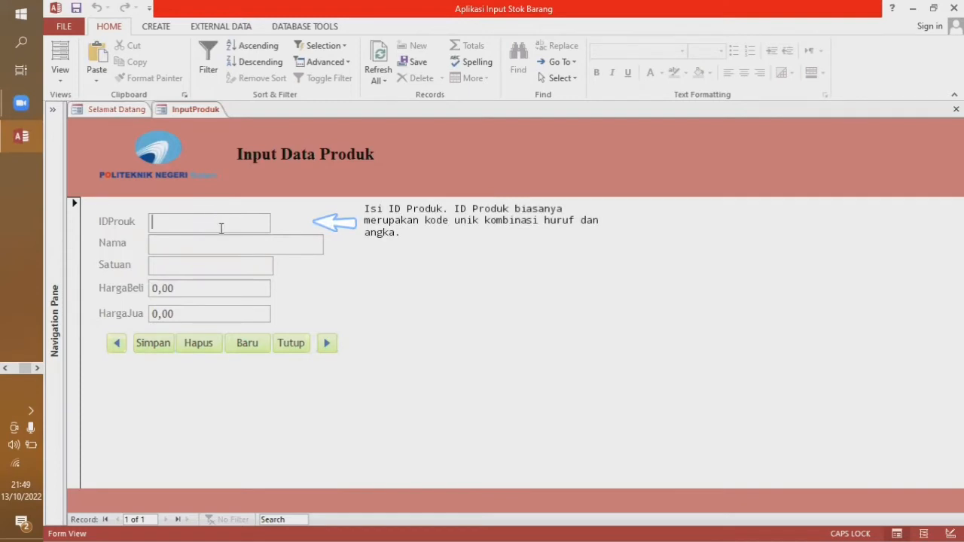
key("Caps_Lock")
key("Caps_Lock")
type("P0001")
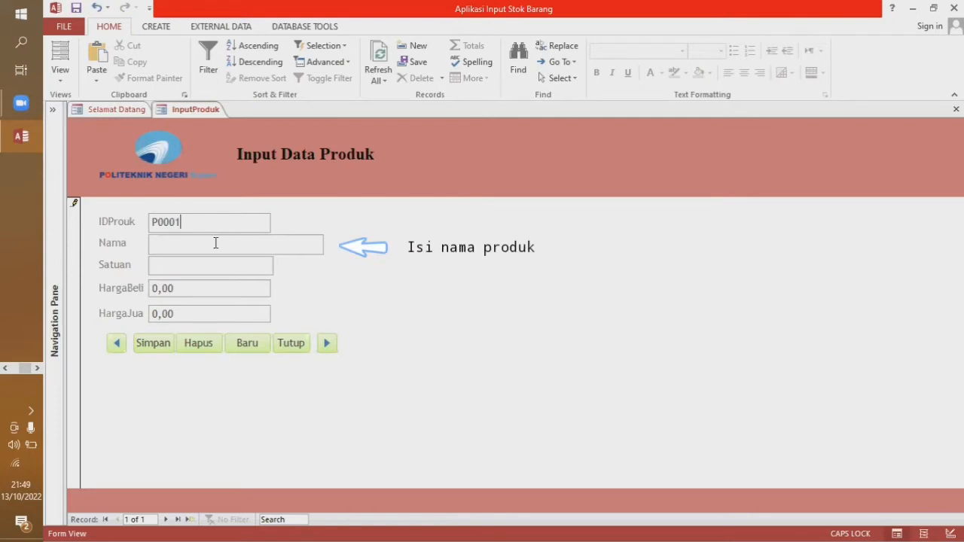
Enter Mesin Printer as the product name and PCS as its unit (Satuan)
left_click(215, 243)
type("Mesin P")
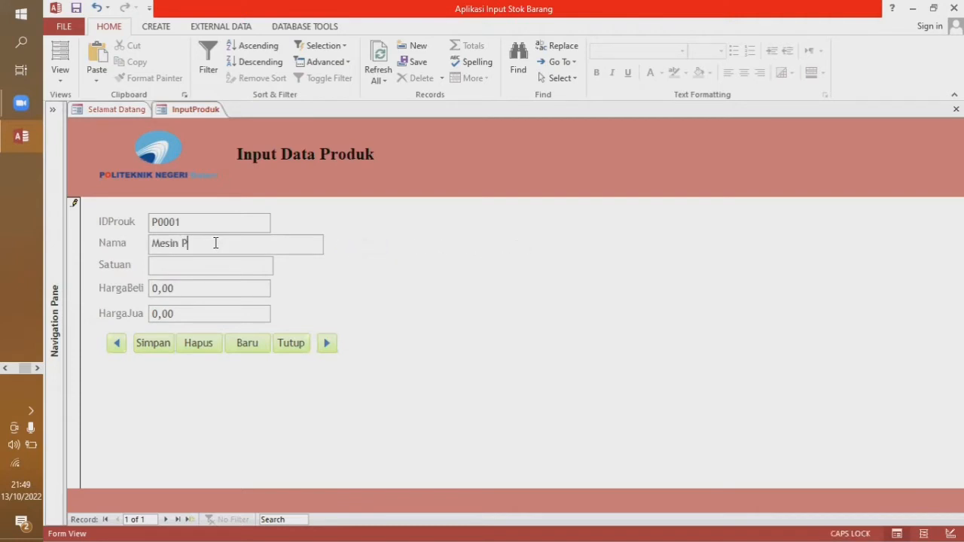
type("rinter")
left_click(227, 264)
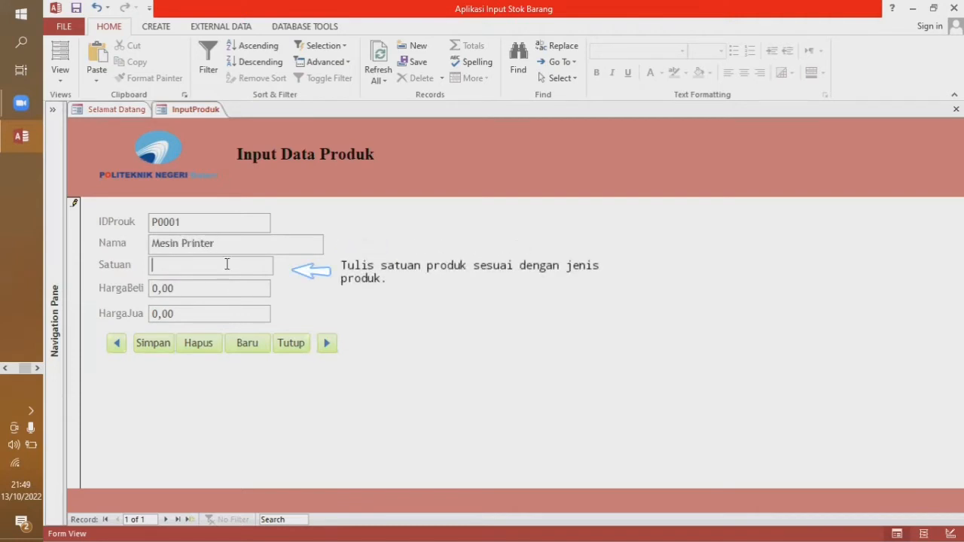
key("Caps_Lock")
type("PCS")
Set the product's purchase price (HargaBeli) to 1000000 and its selling price to 1200000
left_click(222, 285)
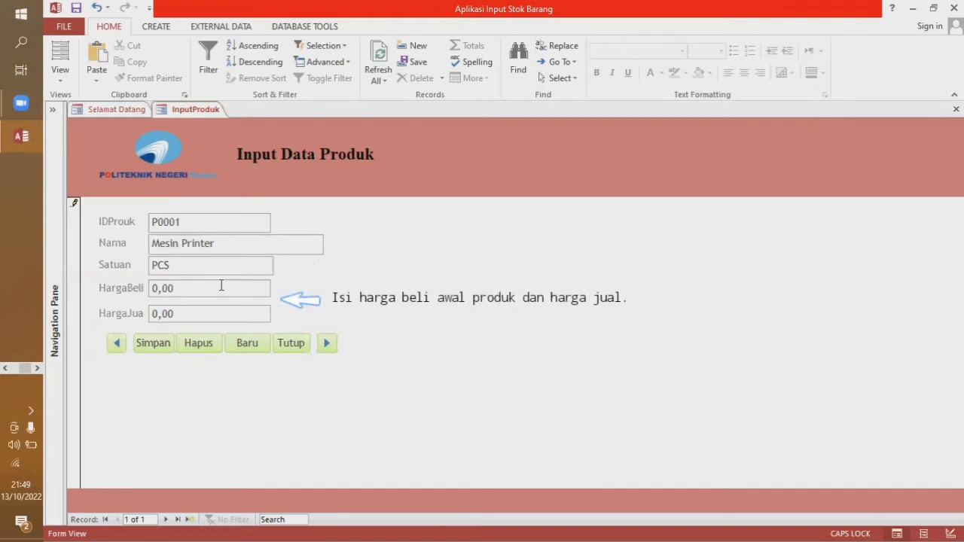
left_click_drag(219, 286, 146, 286)
type("1.000.00")
type("000000")
key("Tab")
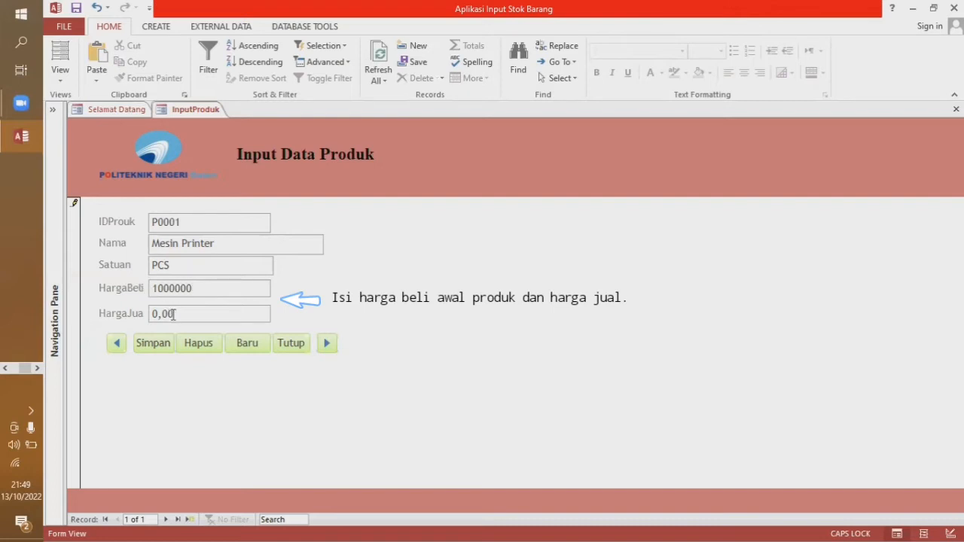
type("1200000")
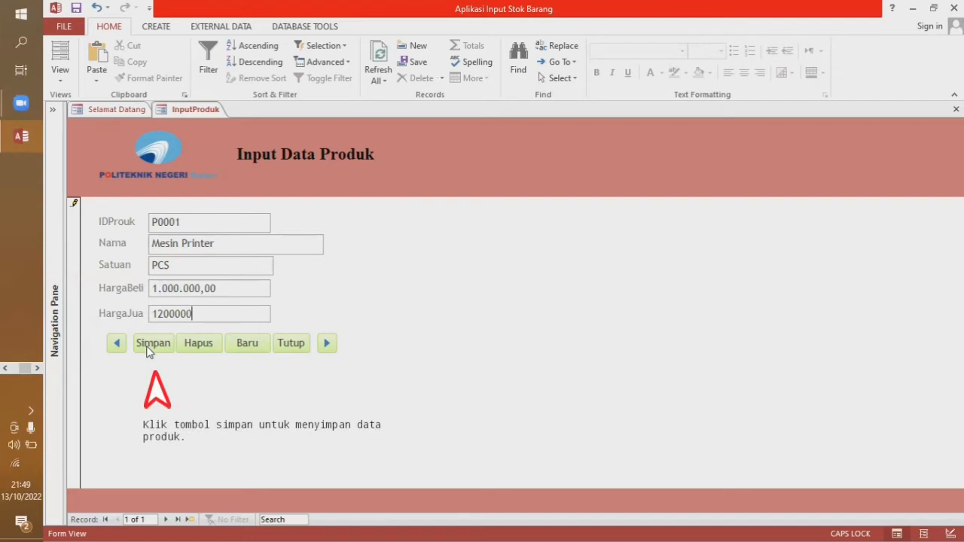
Save the product record and close the product input form
left_click(148, 350)
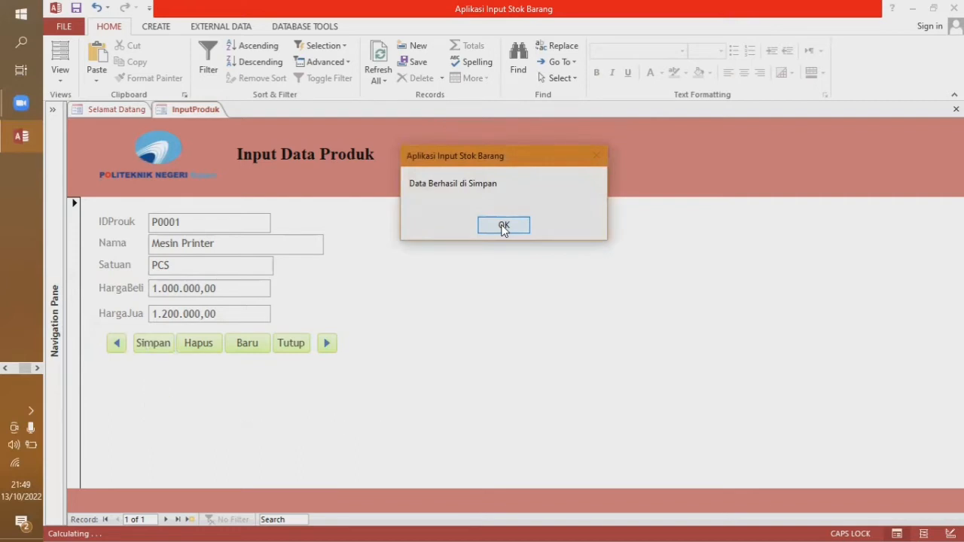
left_click(504, 228)
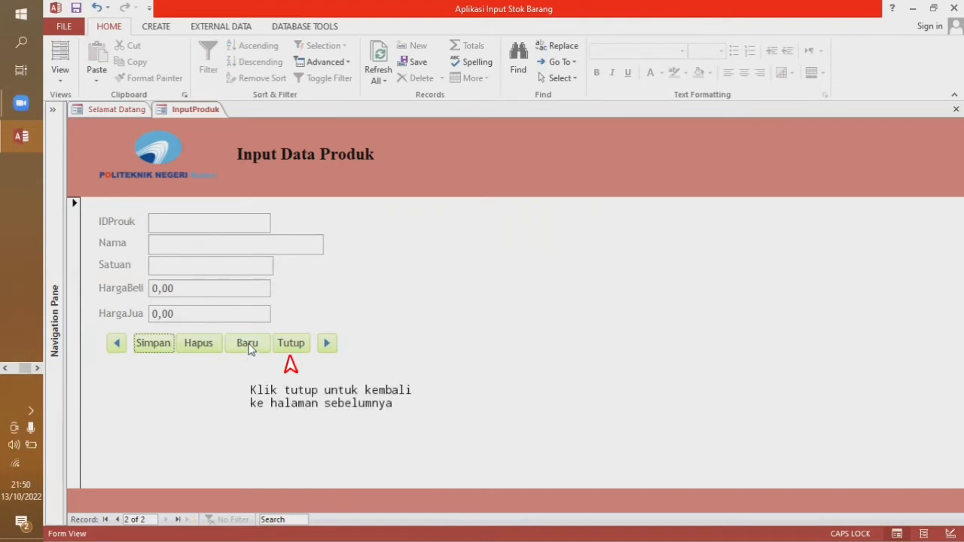
left_click(249, 343)
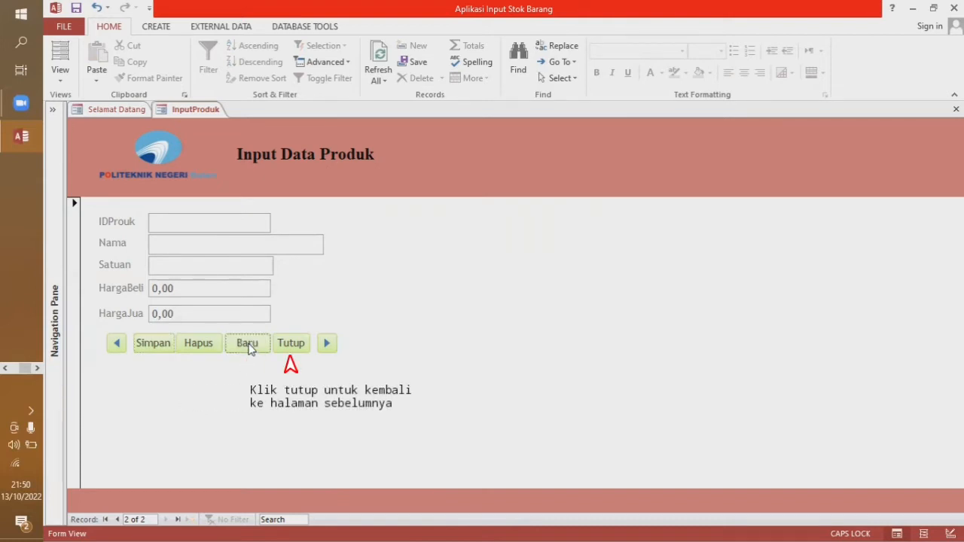
left_click(290, 344)
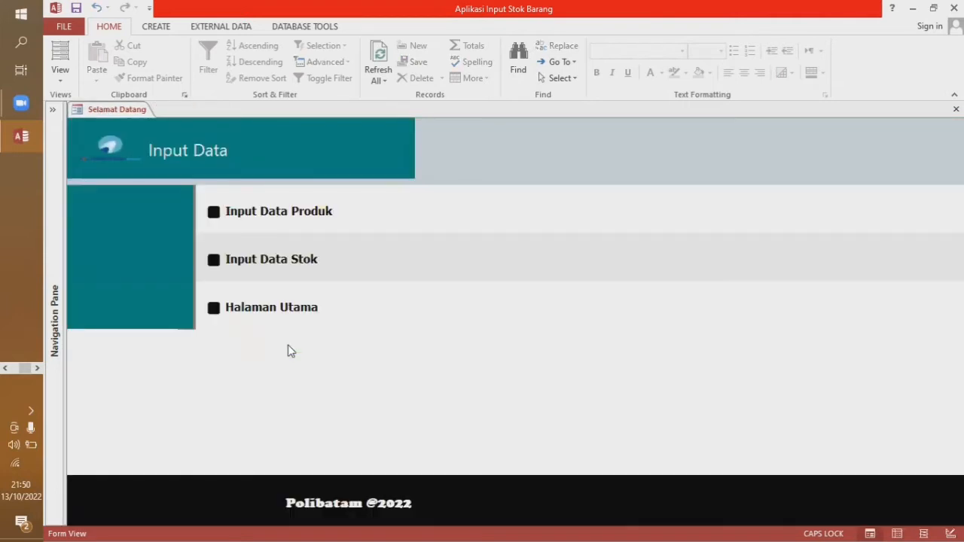
Open the Input Data Stok form and set the transaction date (Tanggal) to 13/10/2022
left_click(217, 261)
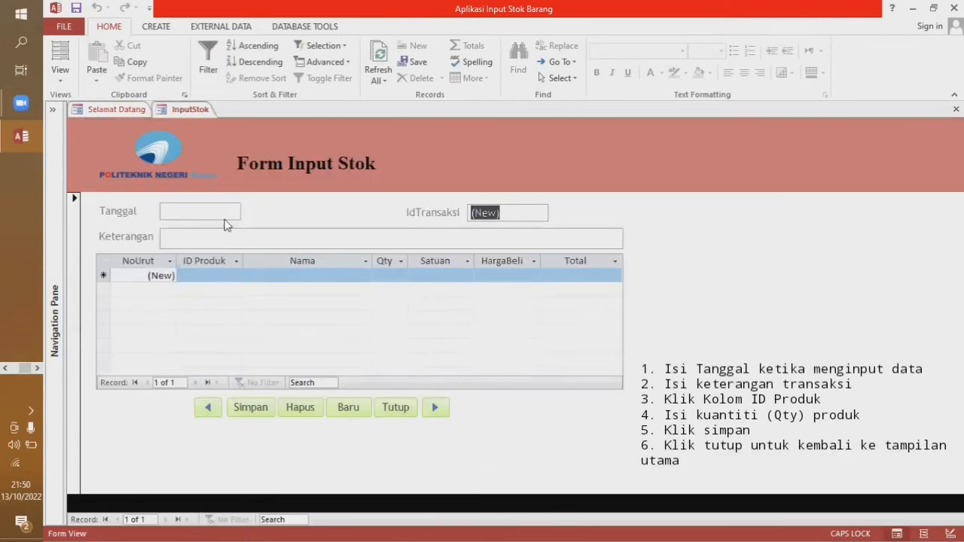
left_click(226, 211)
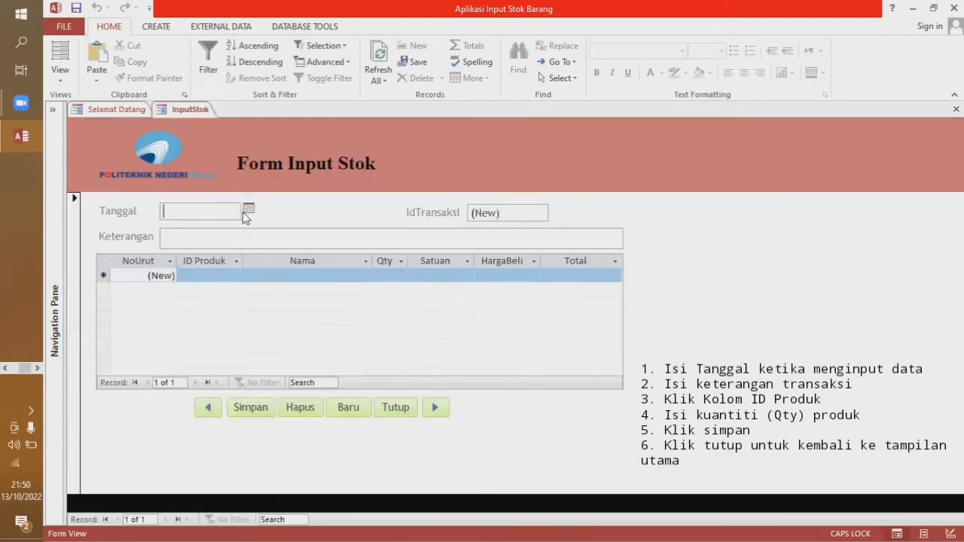
left_click(248, 209)
left_click(208, 269)
Enter "Pembelian dari Toko Elektronik Jaya" as the stock transaction's description (Keterangan)
left_click(279, 236)
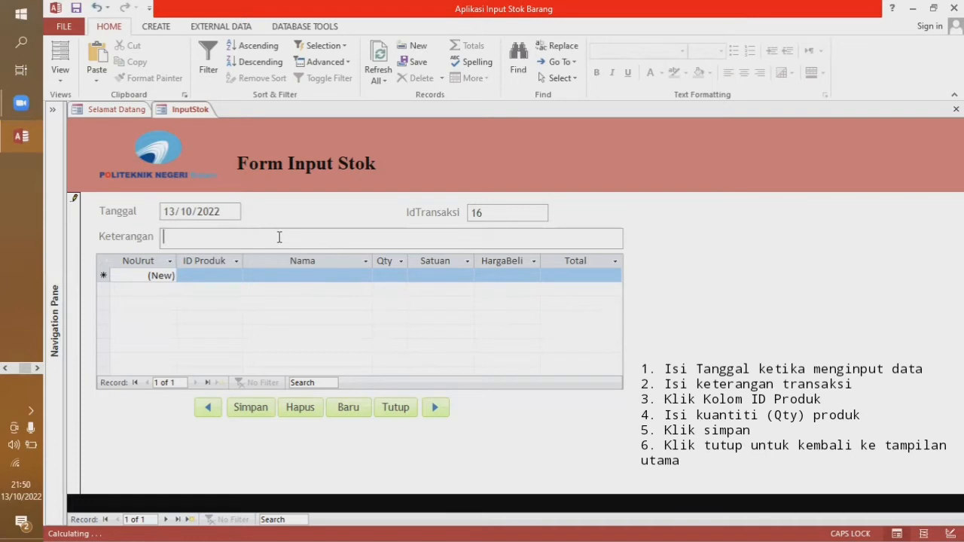
type("pEM")
key("BackSpace")
key("BackSpace")
key("BackSpace")
key("Caps_Lock")
type("Pembelia")
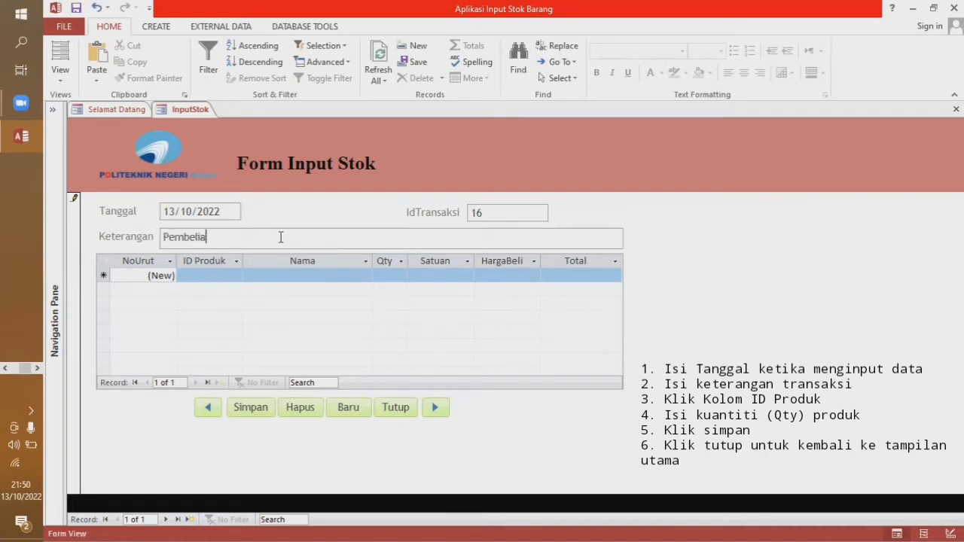
type("n dari Toko Elektronik Jaya")
Add product P0001 Mesin Printer to the transaction's item table with a quantity of 15
left_click(216, 274)
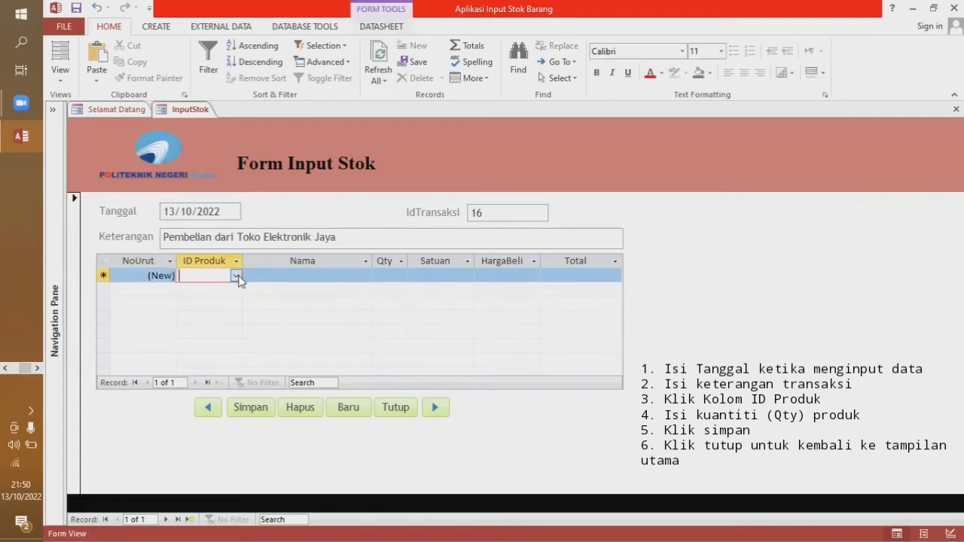
left_click(236, 276)
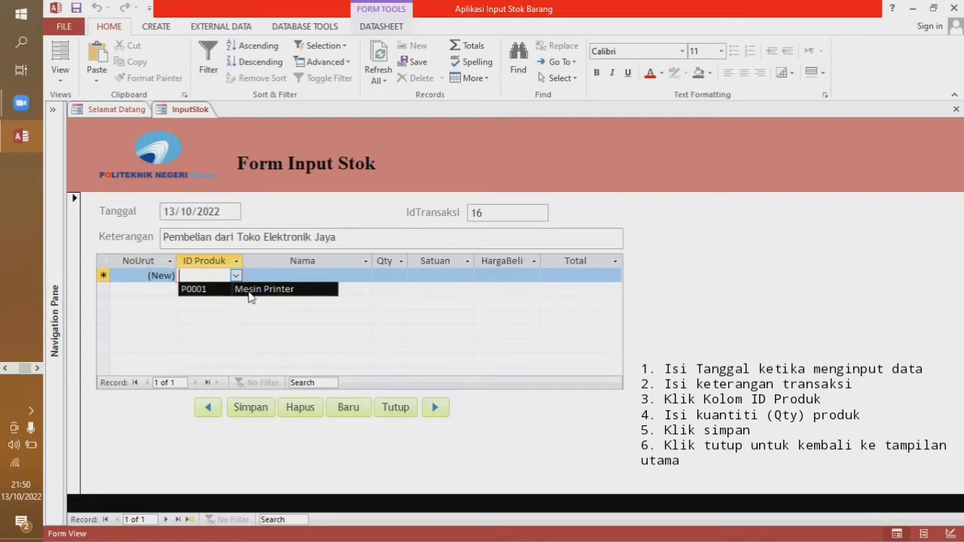
left_click(251, 290)
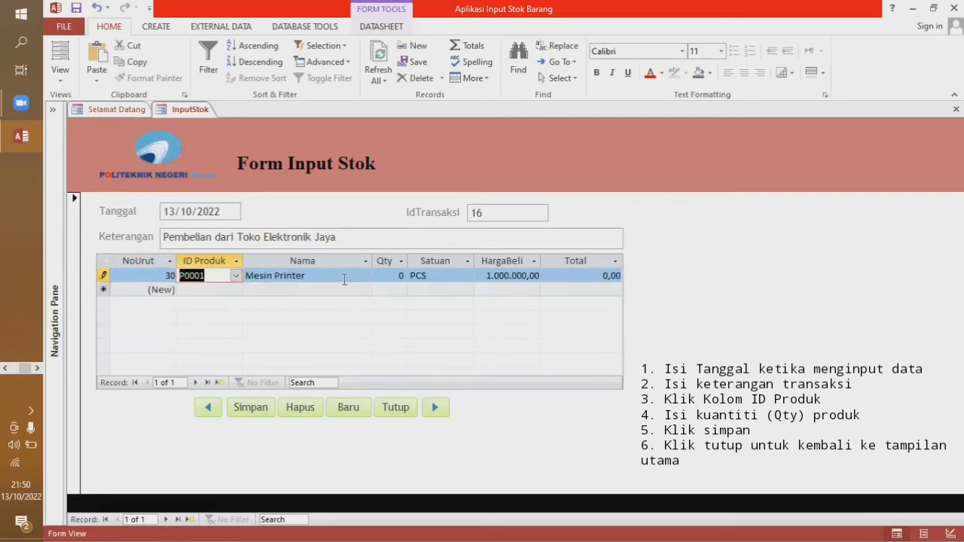
left_click(388, 274)
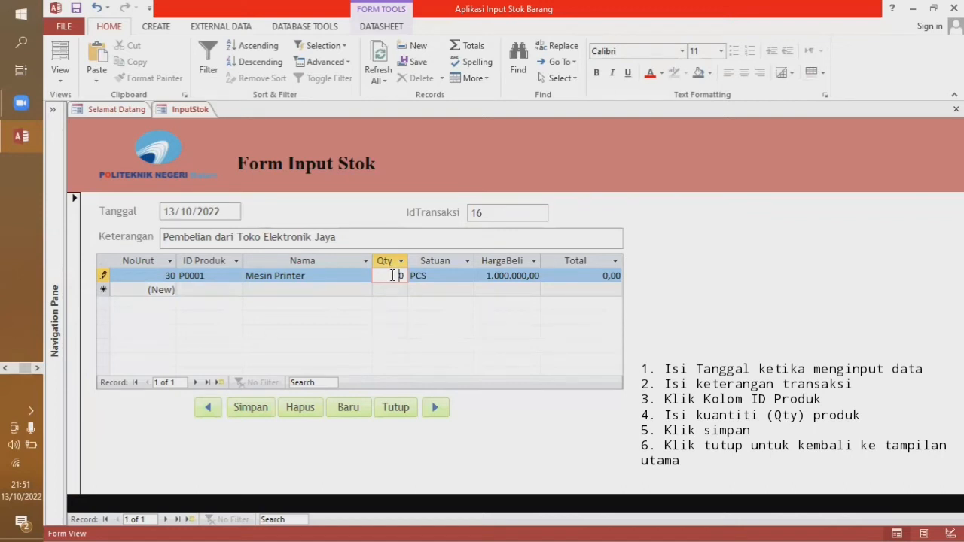
left_click_drag(392, 276, 414, 276)
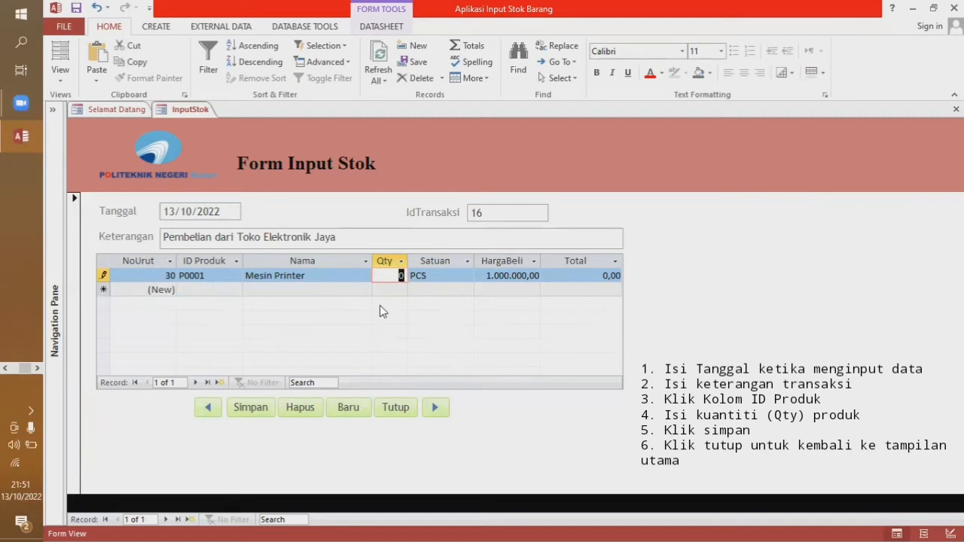
type("15")
left_click(225, 289)
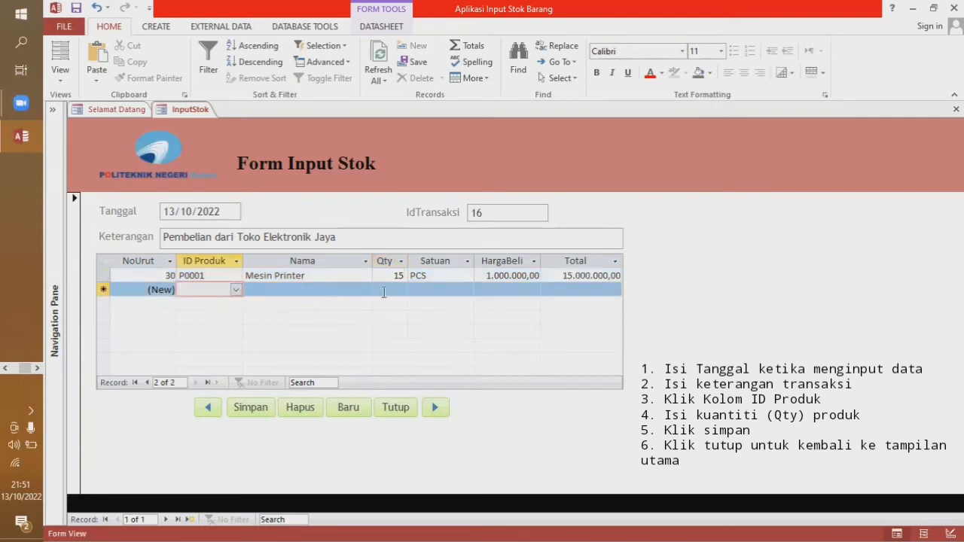
Save the stock transaction and close the stock input form
left_click(252, 414)
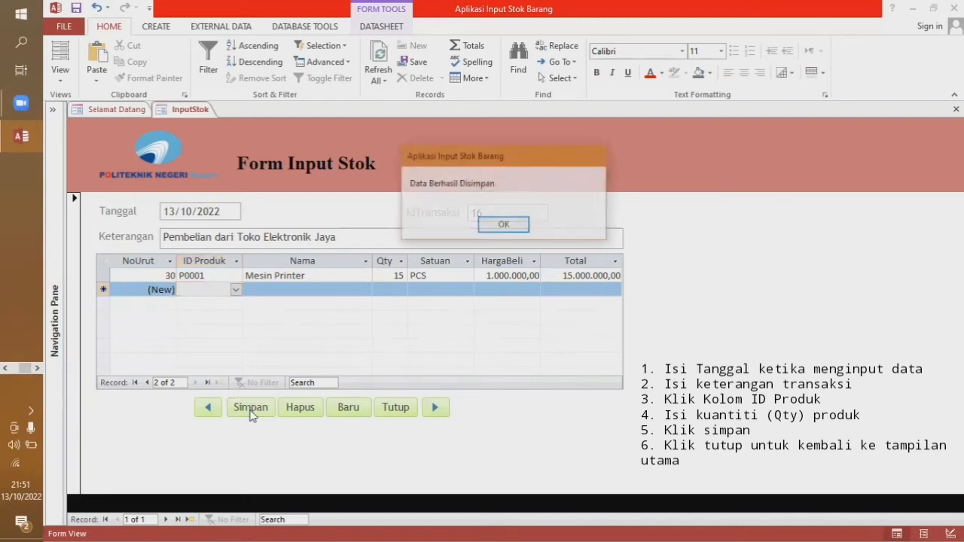
left_click(504, 226)
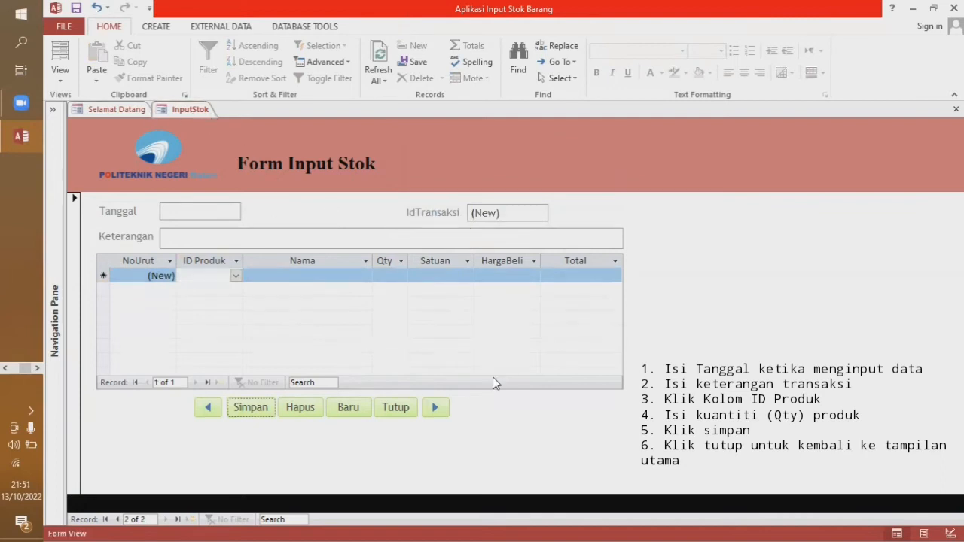
left_click(395, 408)
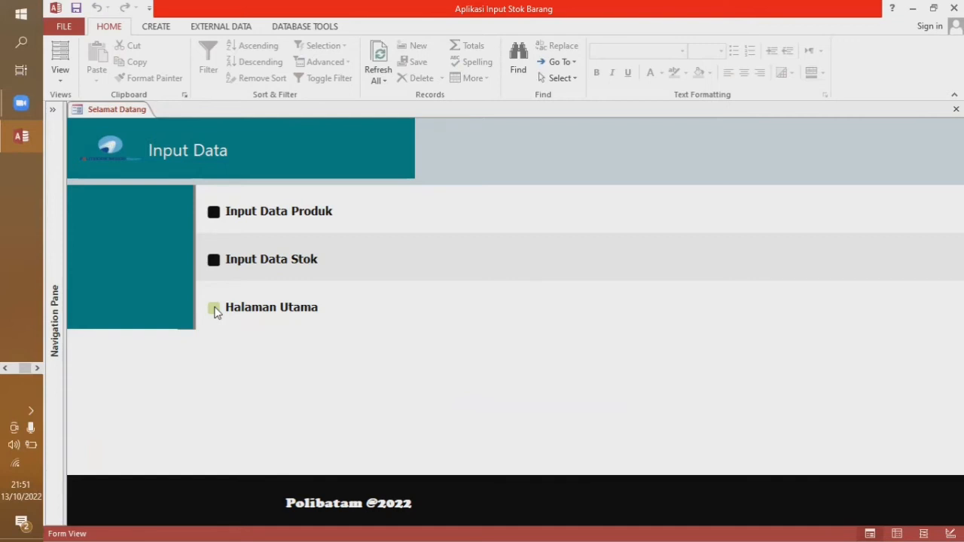
View the Laporan Data Produk report from the main page's Laporan section, and close the report
left_click(215, 310)
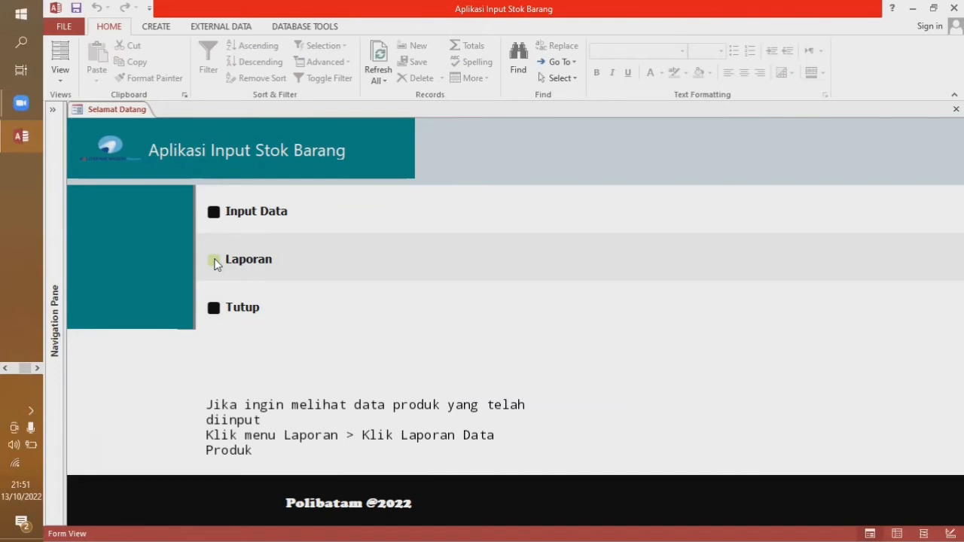
left_click(214, 261)
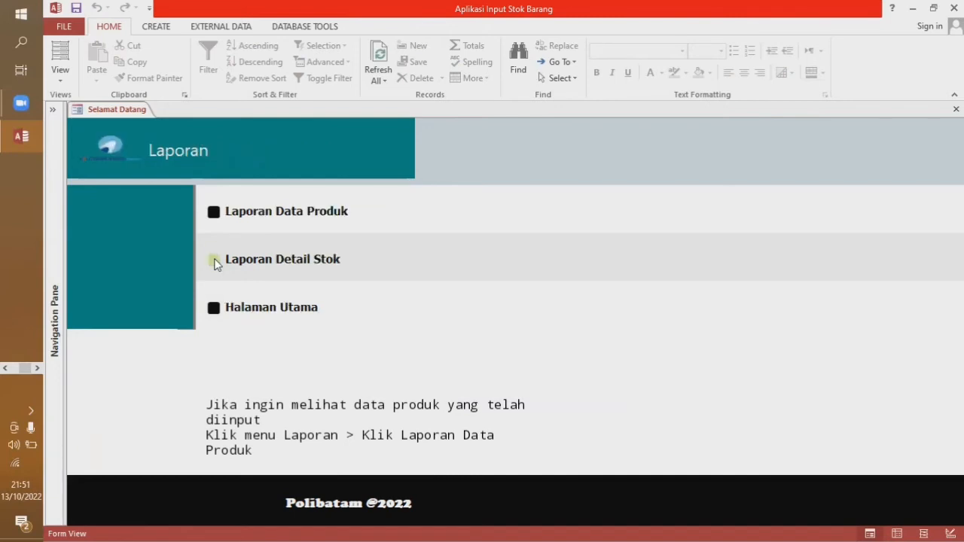
left_click(216, 210)
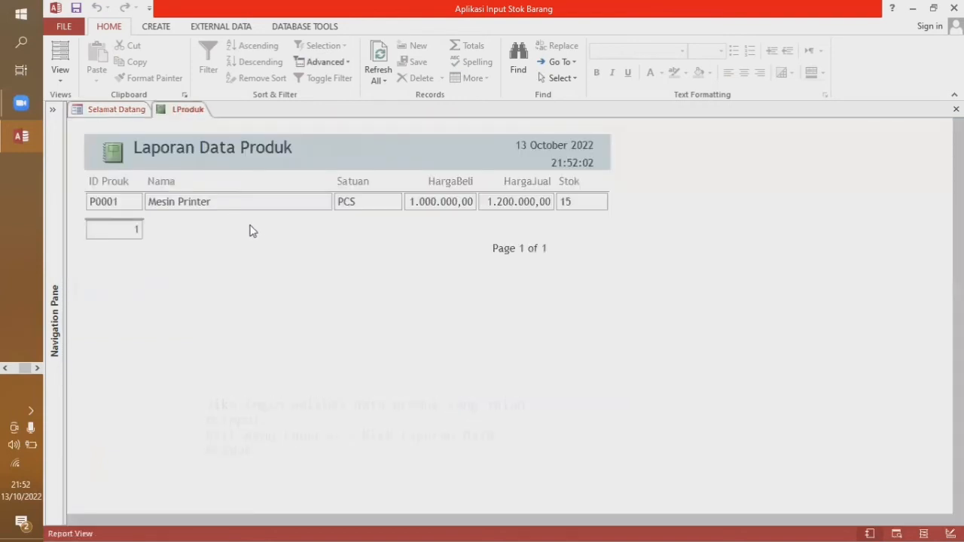
right_click(173, 113)
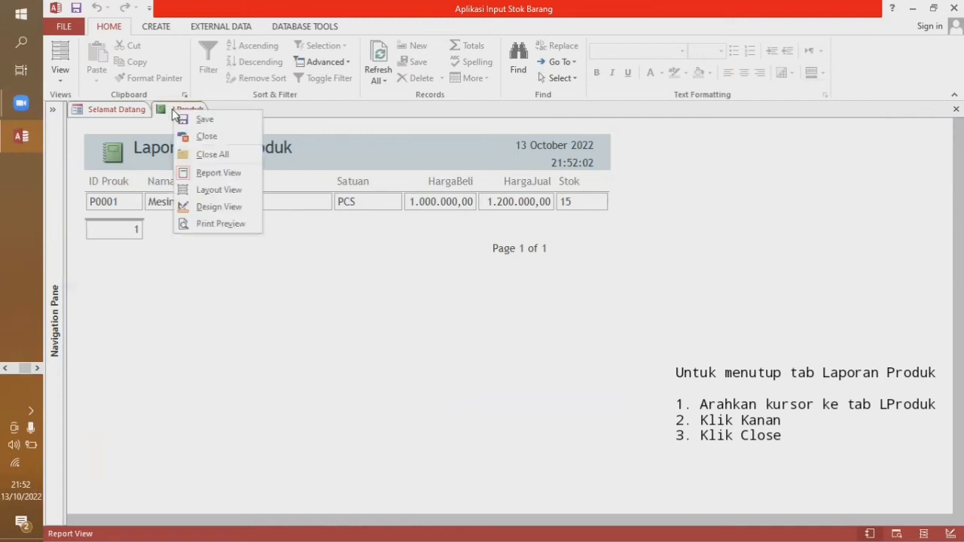
left_click(204, 136)
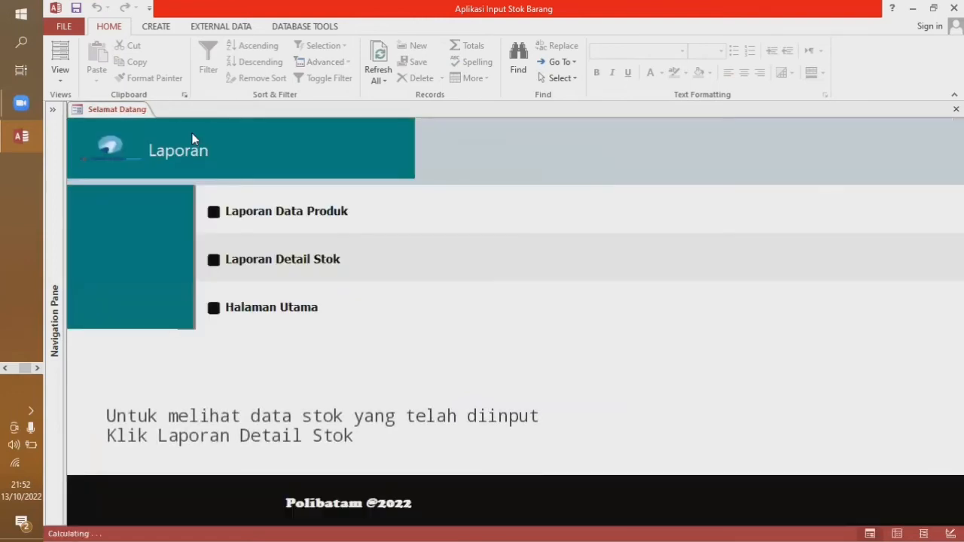
View the Laporan Detail Stok report of stock transactions and close it
left_click(213, 261)
left_click(212, 259)
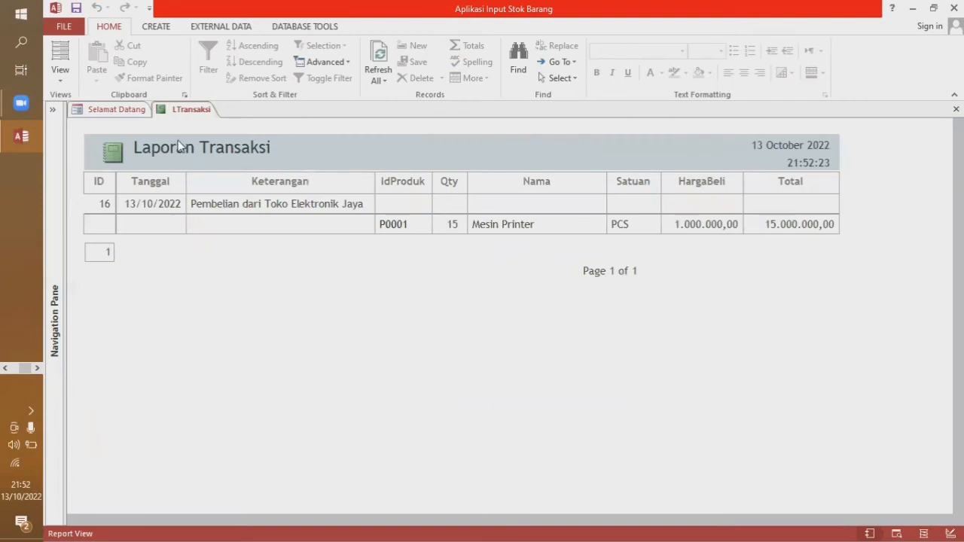
right_click(180, 112)
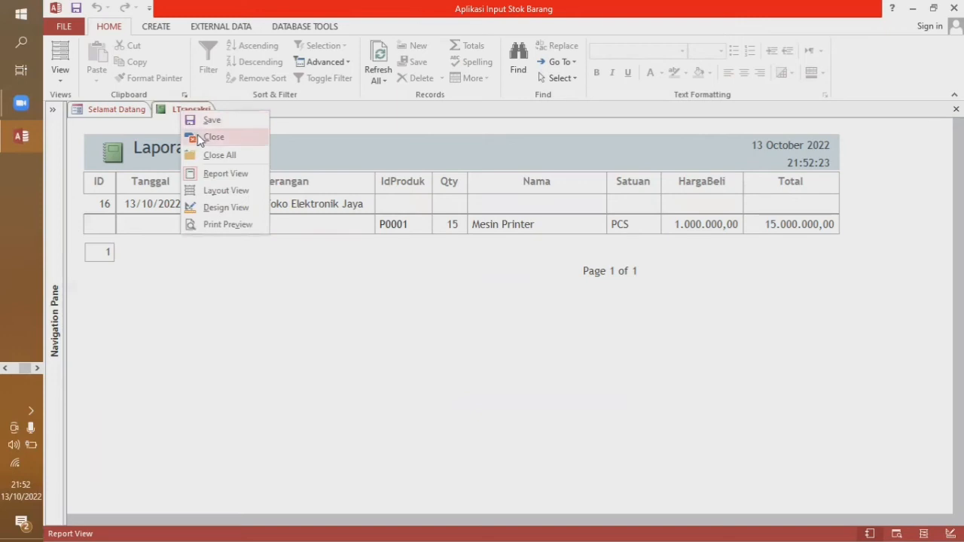
left_click(197, 134)
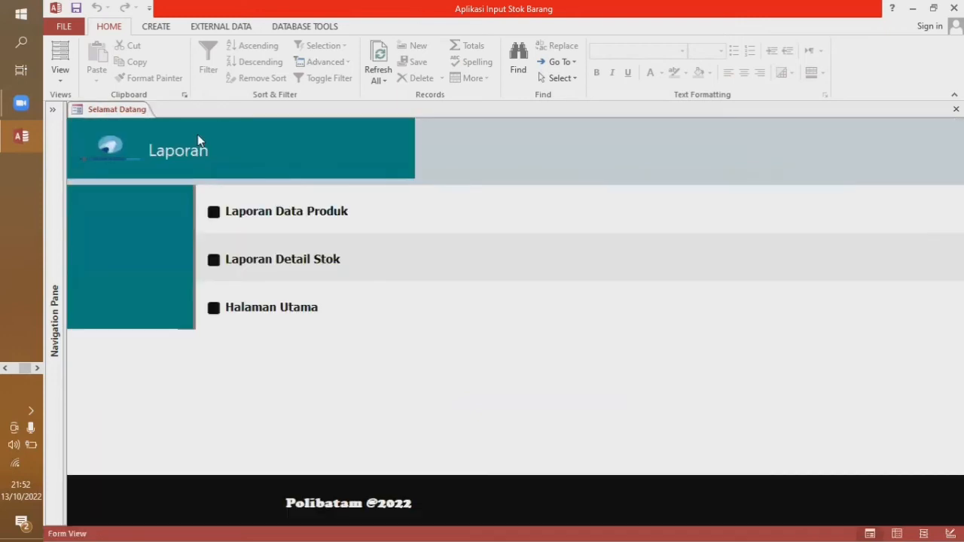
Return to the main page (Halaman Utama) and open the tblproduk table from the database objects
left_click(213, 308)
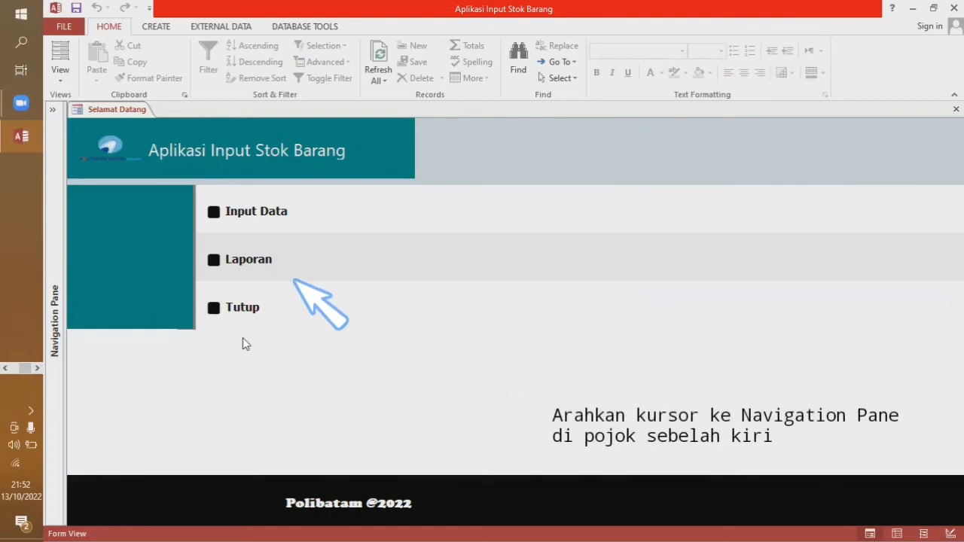
left_click(53, 111)
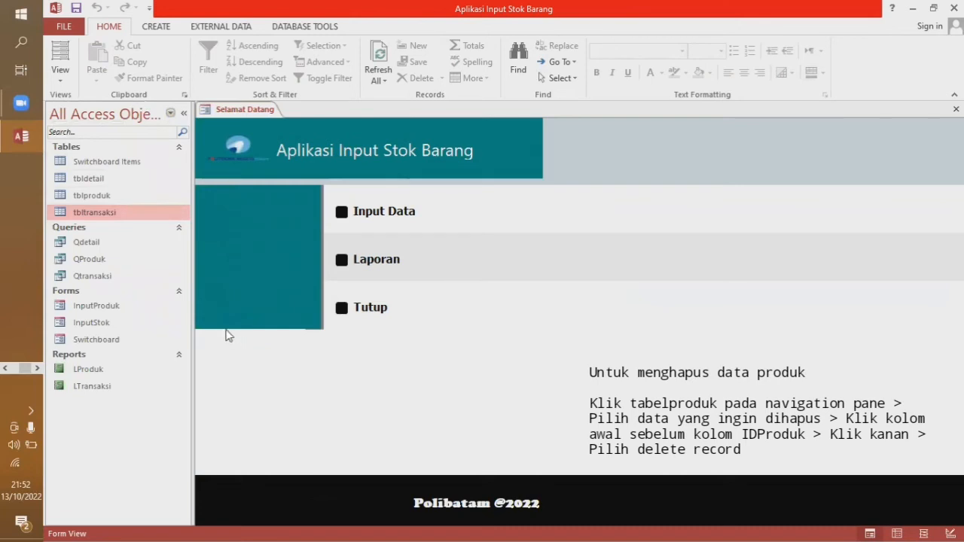
double_click(131, 195)
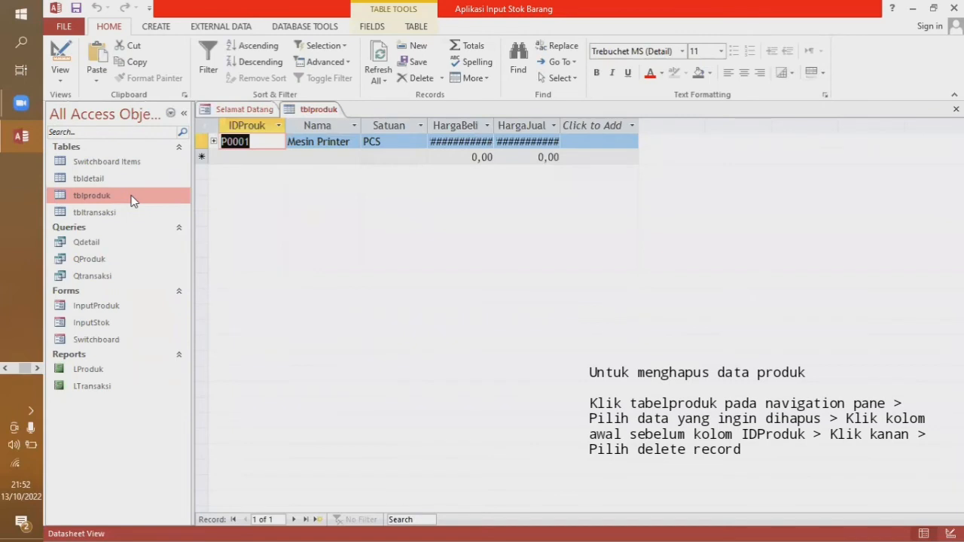
Delete the Mesin Printer record (P0001) from the tblproduk table, including its related records, and confirm the deletion
left_click(201, 142)
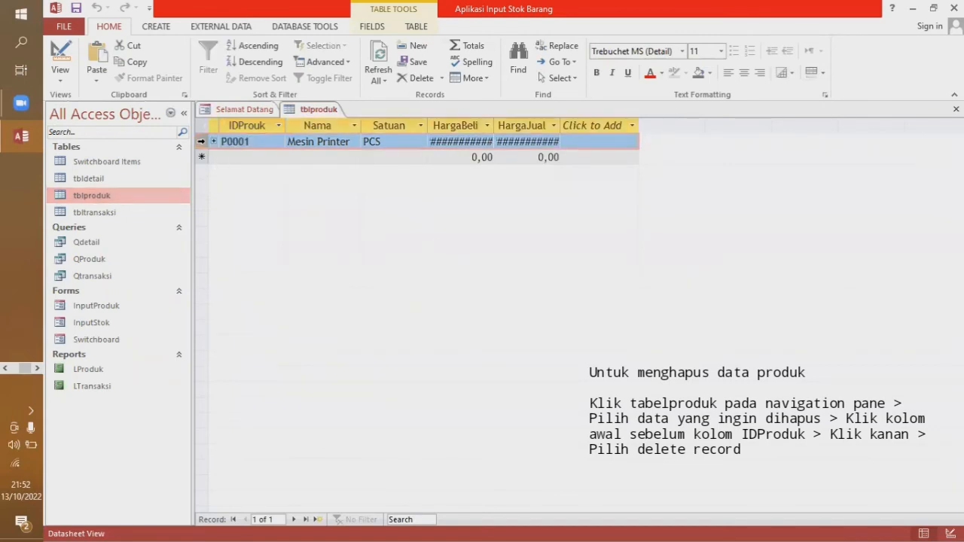
right_click(201, 142)
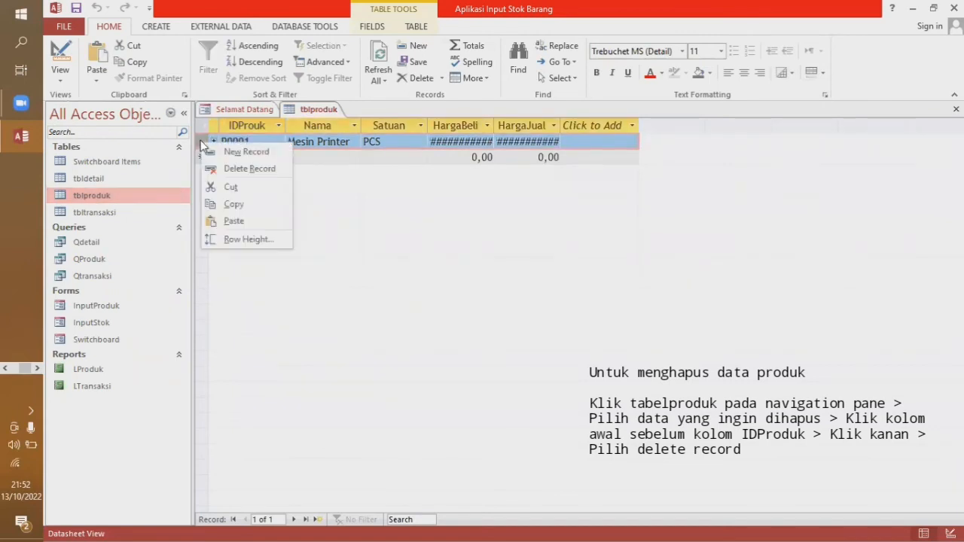
left_click(201, 140)
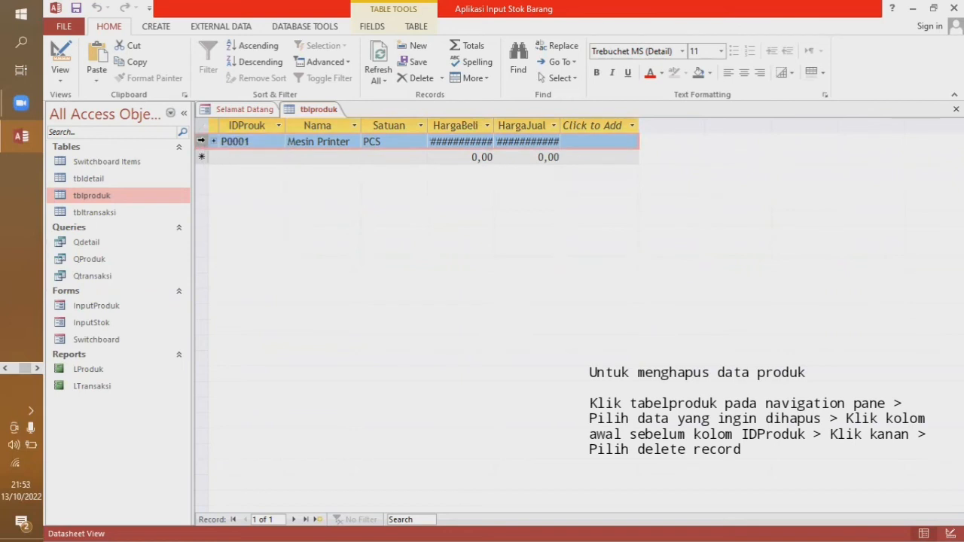
right_click(201, 141)
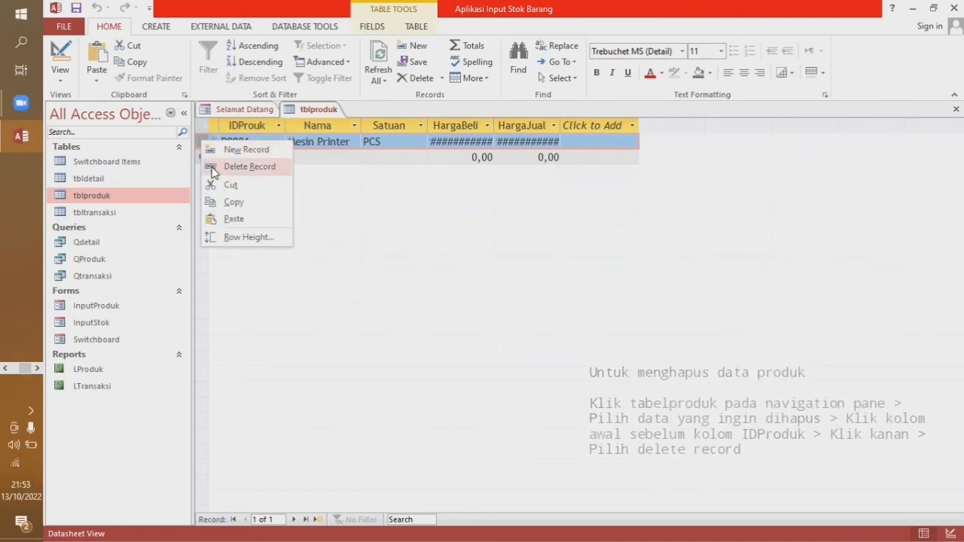
left_click(211, 166)
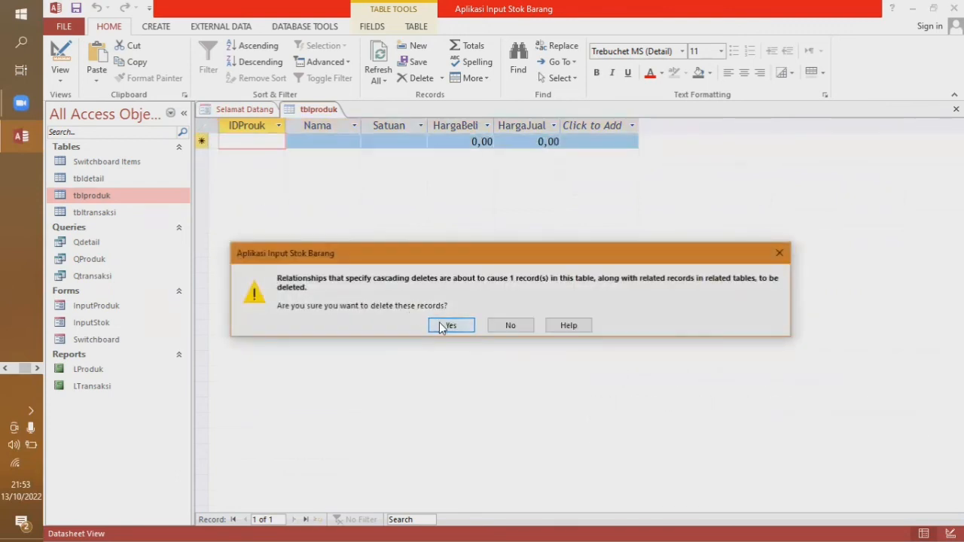
left_click(441, 328)
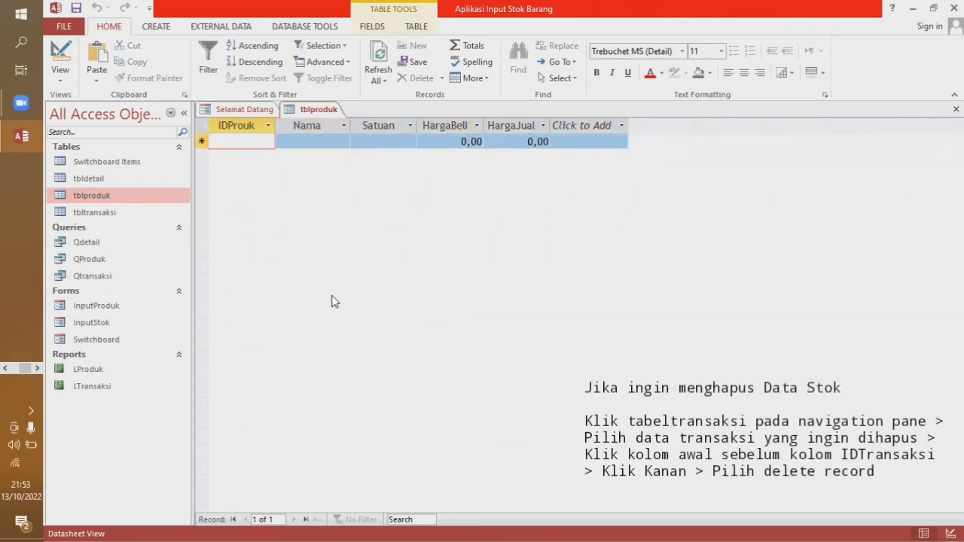
Open the tbltransaksi table, delete the transaction record dated 13/10/2022, and confirm the deletion
double_click(129, 214)
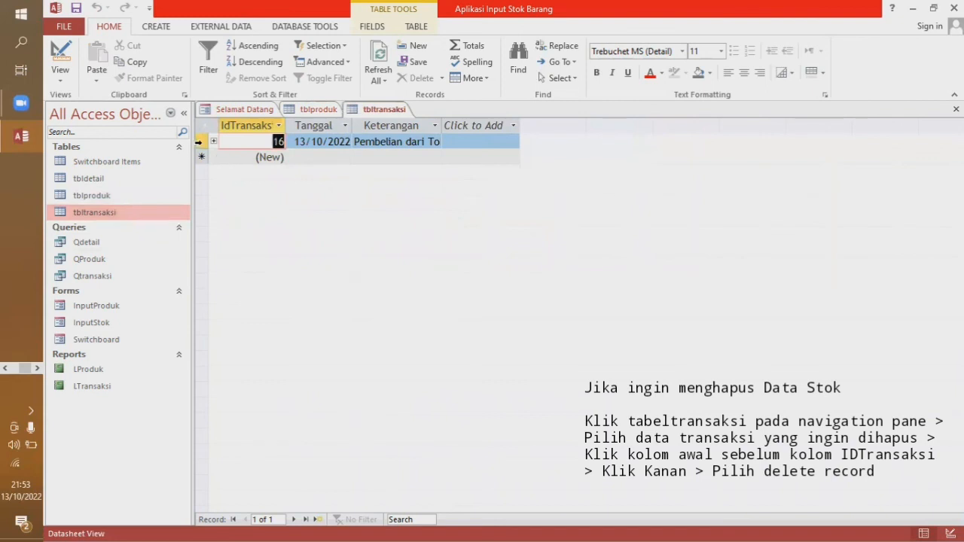
left_click(199, 141)
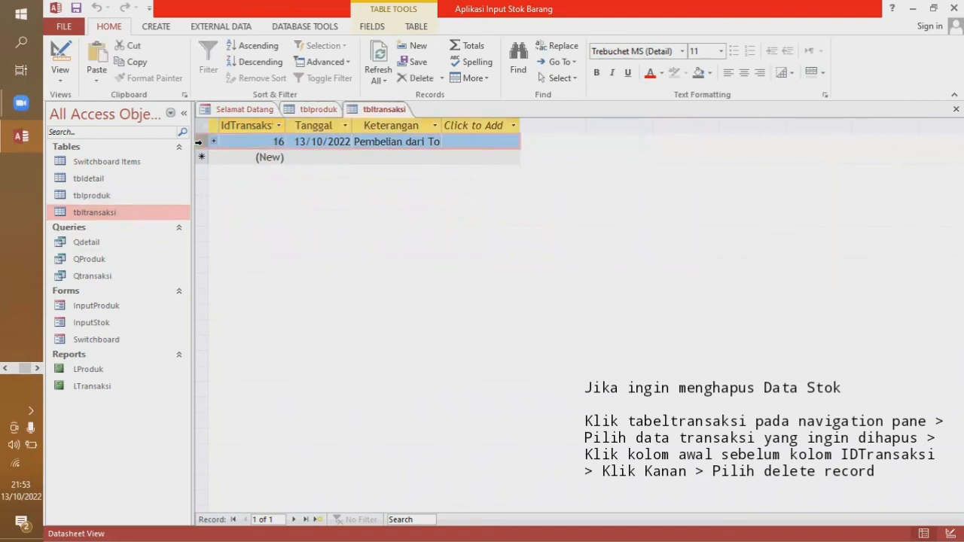
right_click(199, 142)
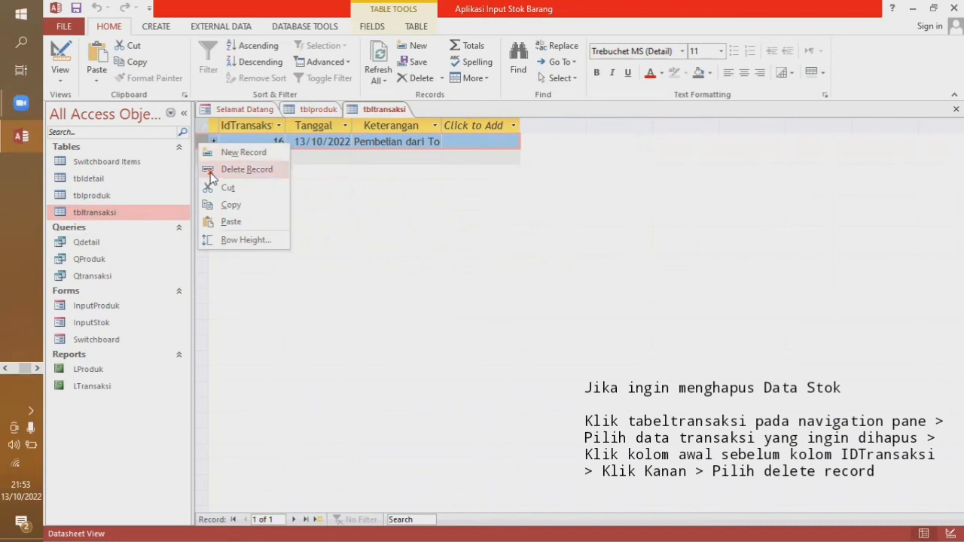
left_click(212, 172)
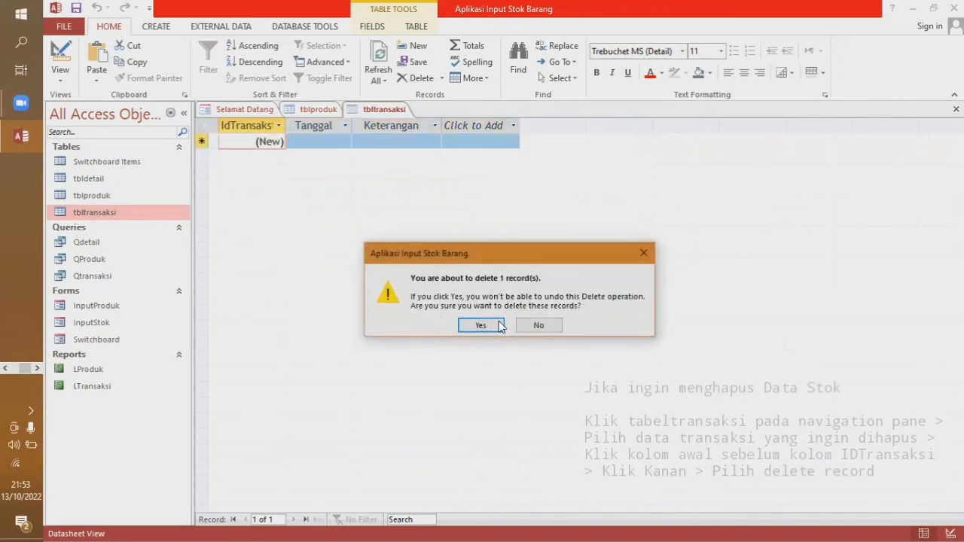
left_click(482, 324)
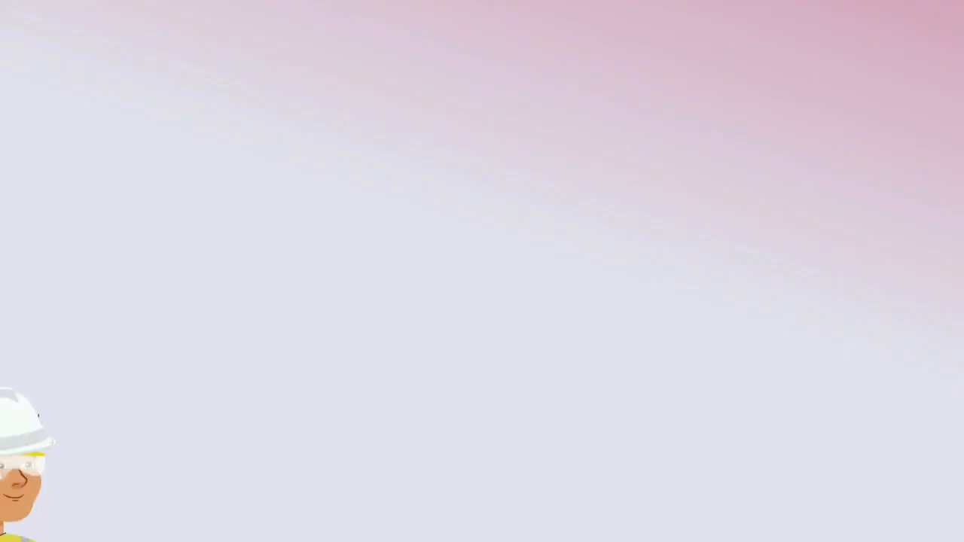